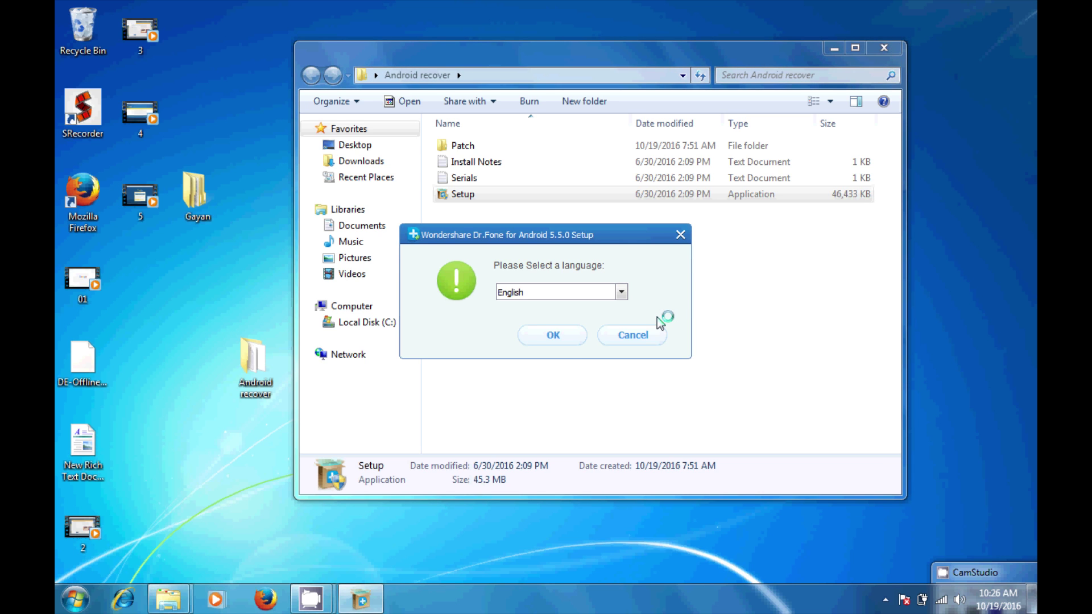
# Install Wondershare Dr.Fone for Android 5.5.0 in English to the default folder and finish setup without launching the program
pyautogui.click(568, 339)
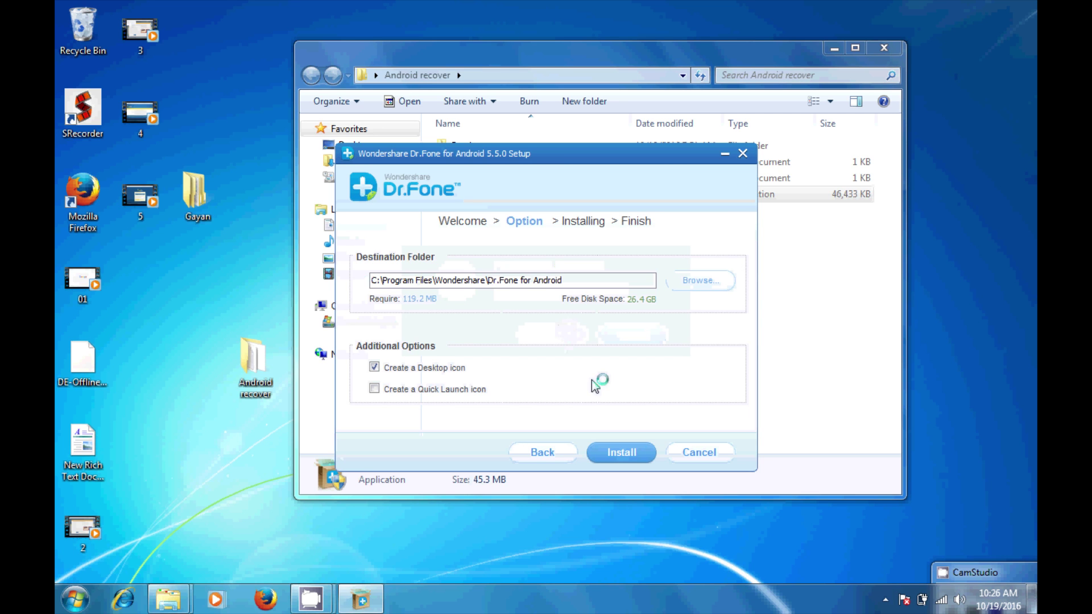
pyautogui.click(623, 452)
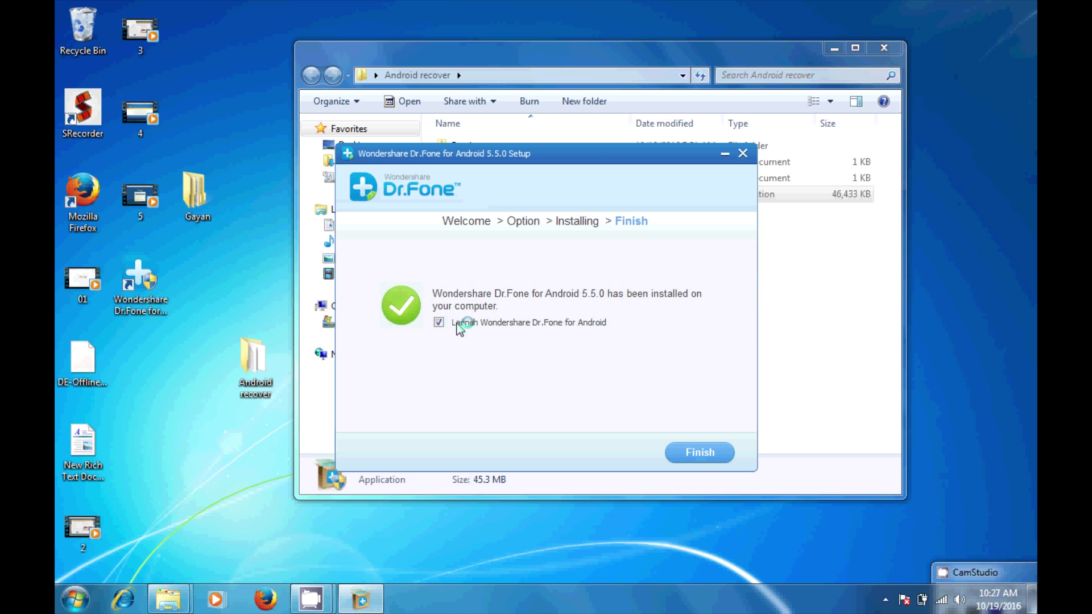
pyautogui.click(443, 327)
pyautogui.click(701, 453)
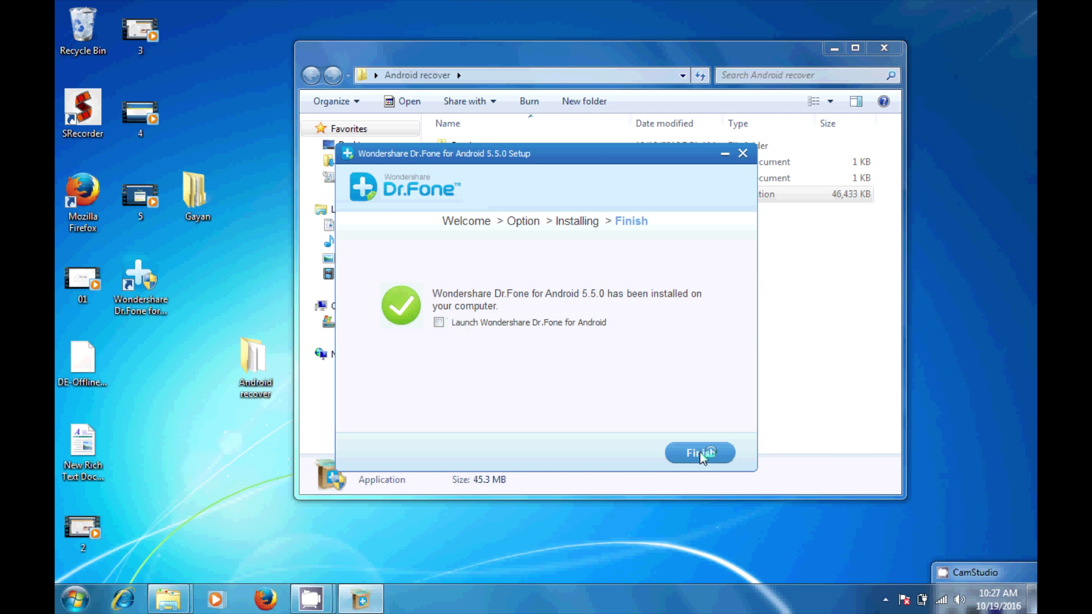
# Open the Install Notes text file and display the contents of the Patch folder
pyautogui.doubleClick(476, 161)
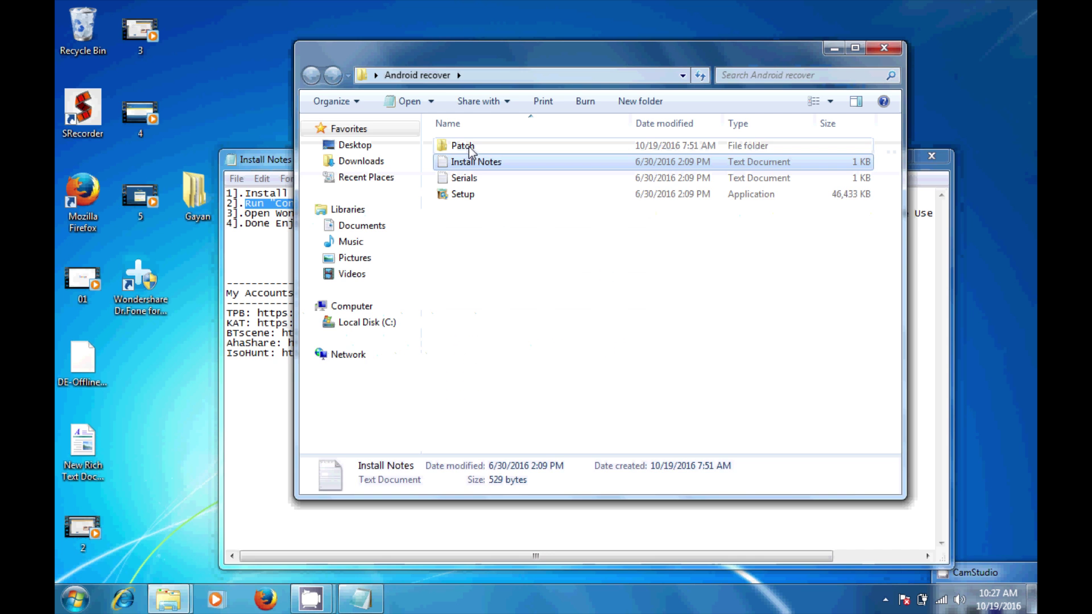
pyautogui.click(467, 148)
pyautogui.doubleClick(467, 148)
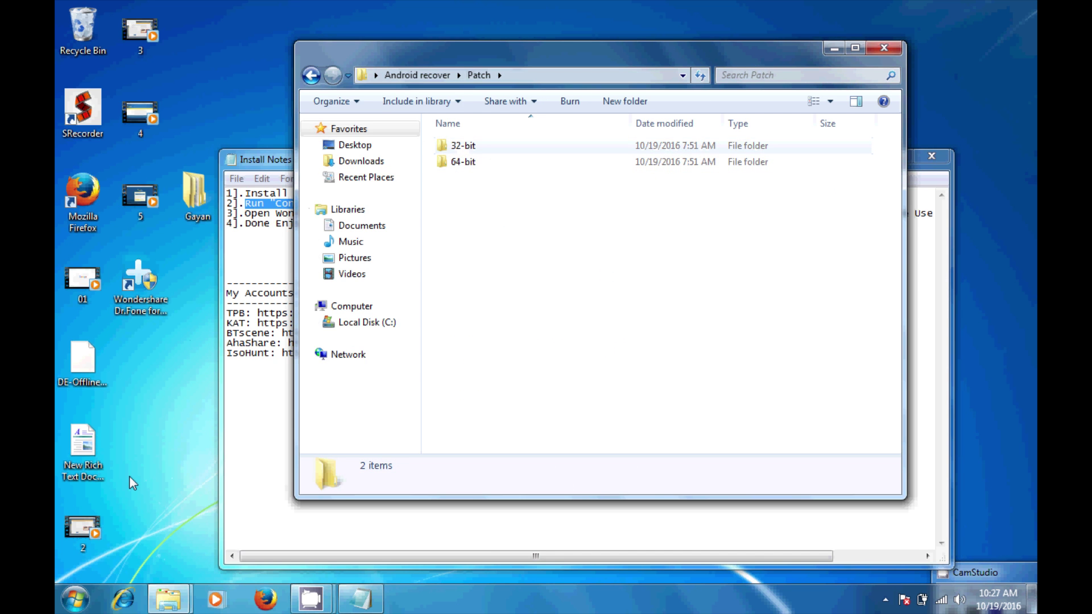
# Open the computer's system properties and check whether Windows is 32-bit or 64-bit
pyautogui.click(75, 599)
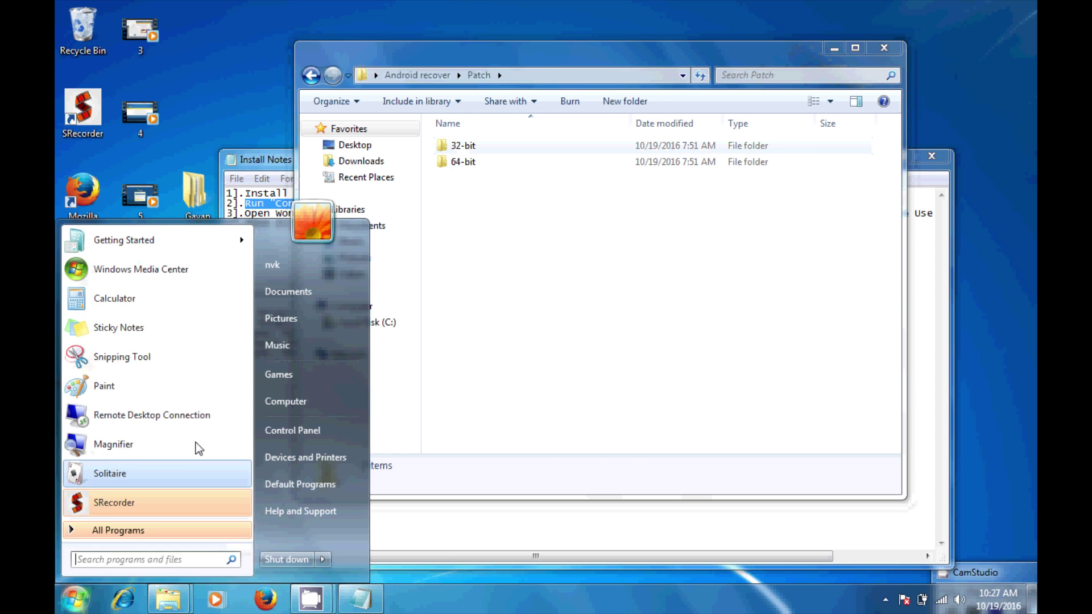
pyautogui.rightClick(275, 406)
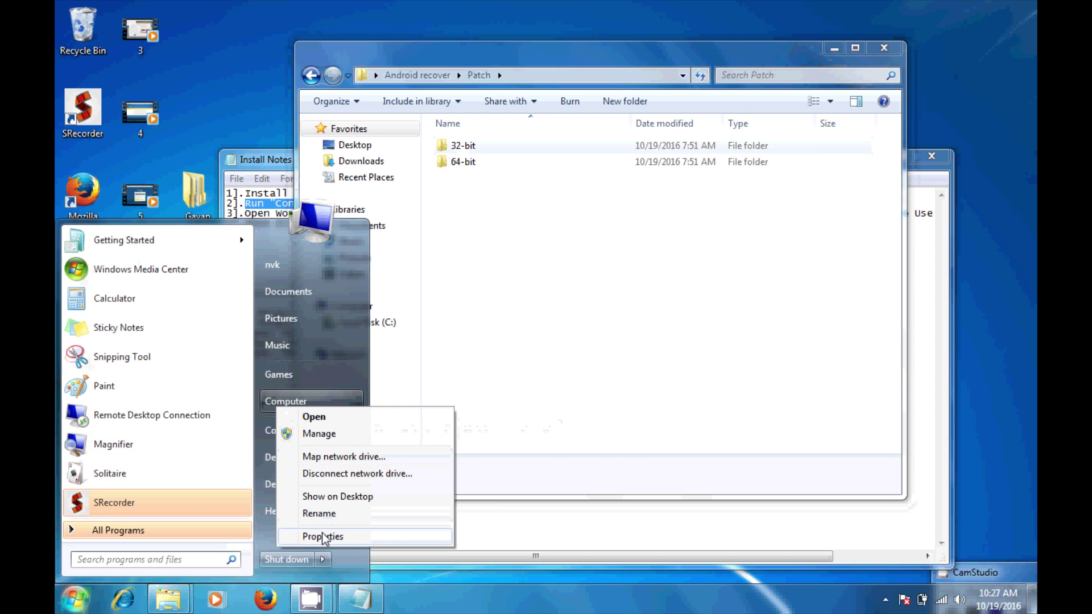
pyautogui.click(324, 536)
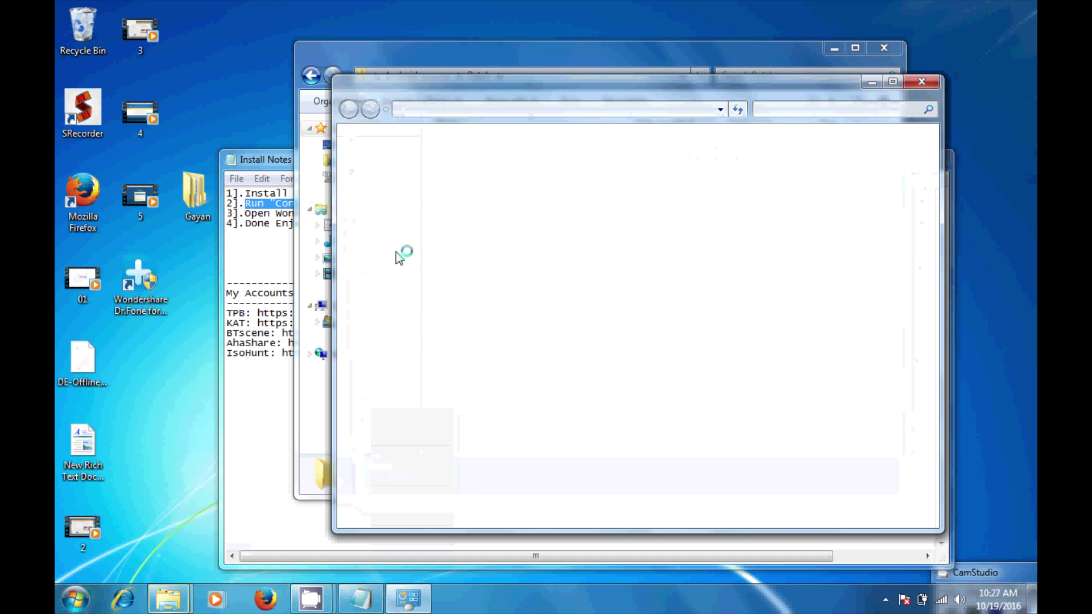
pyautogui.moveTo(433, 93); pyautogui.dragTo(599, 73)
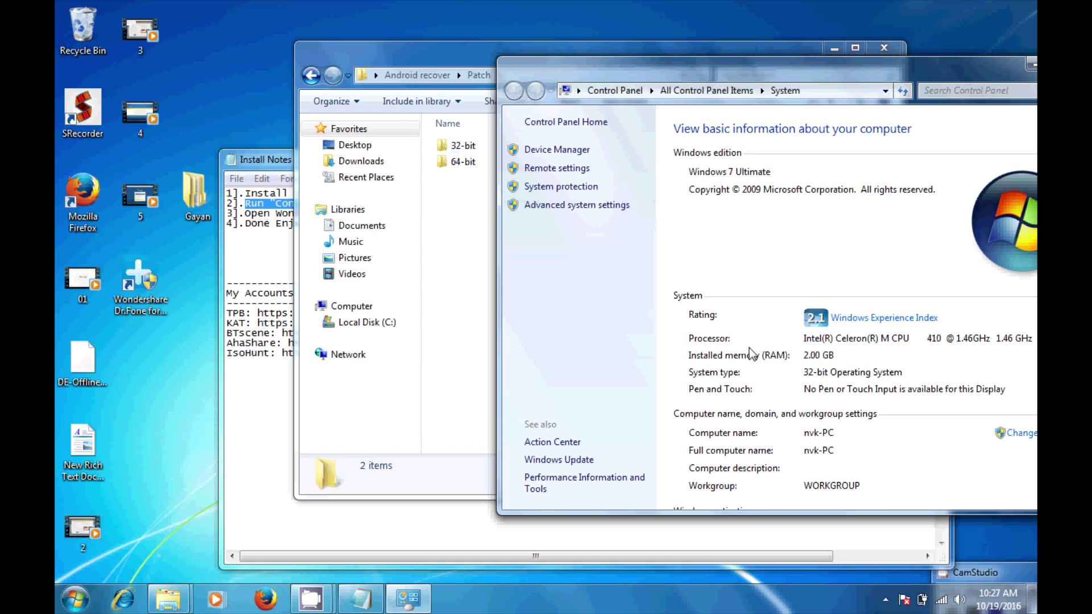
# Run Connection Patcher from the 32-bit folder as administrator
pyautogui.click(461, 145)
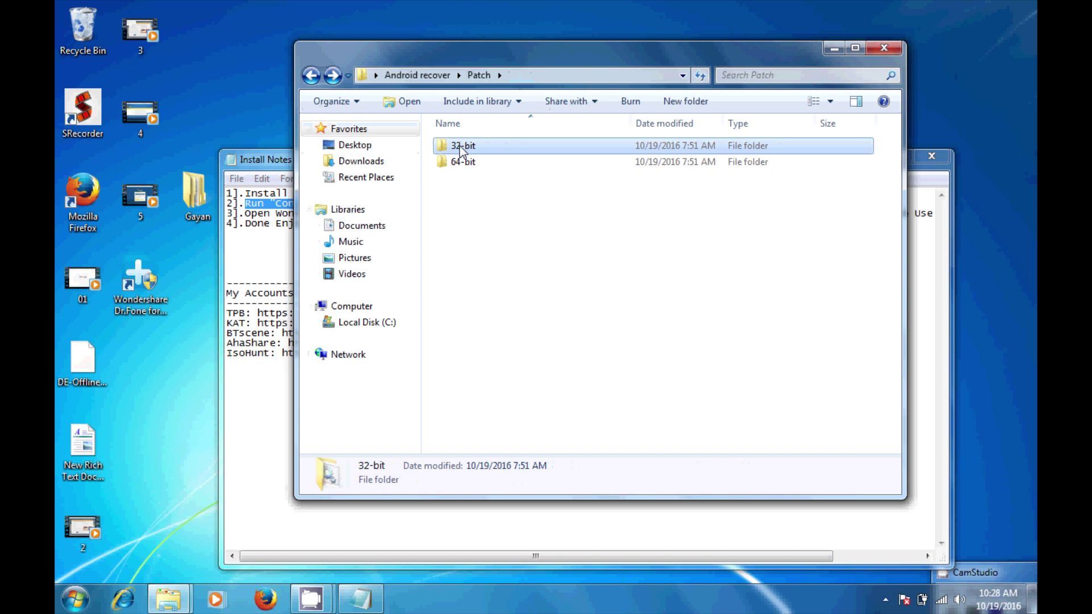
pyautogui.doubleClick(461, 147)
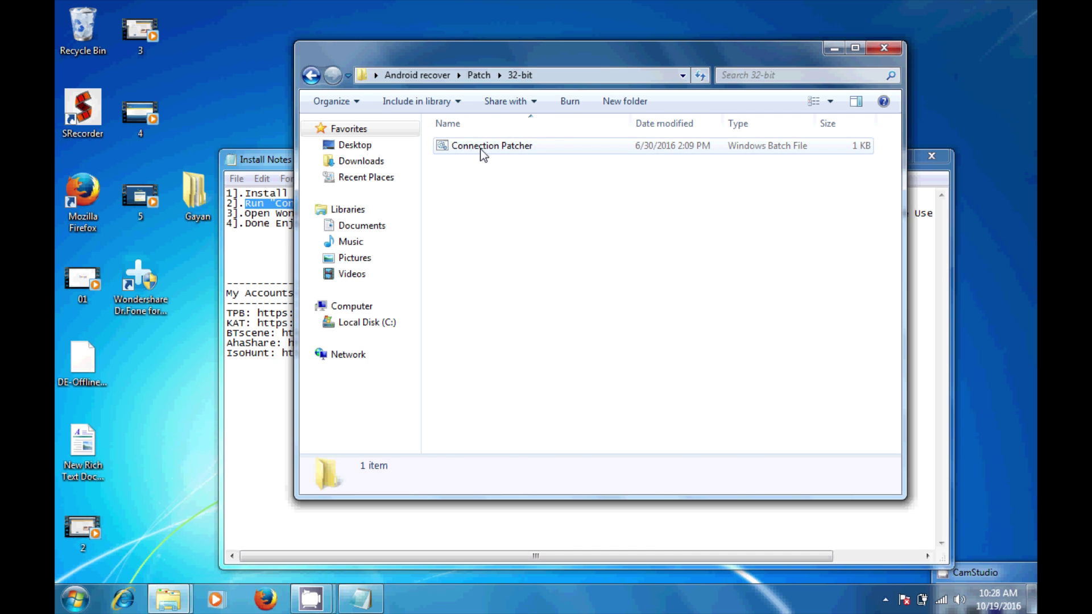
pyautogui.rightClick(482, 152)
pyautogui.click(510, 211)
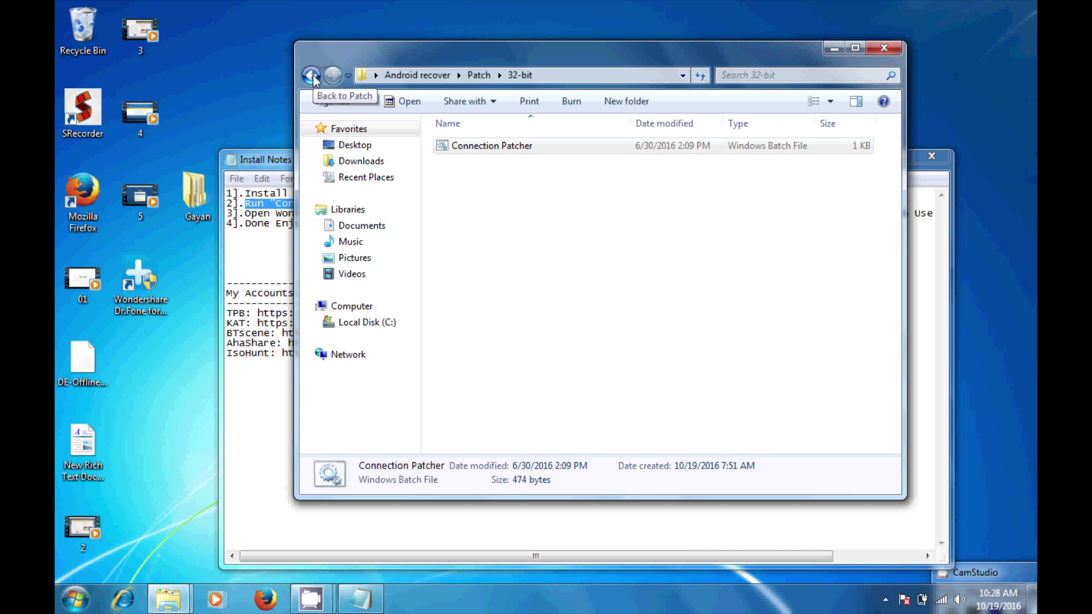
# Read the third instruction in Install Notes about registering with a code from Serials.txt, and close the notes
pyautogui.click(285, 207)
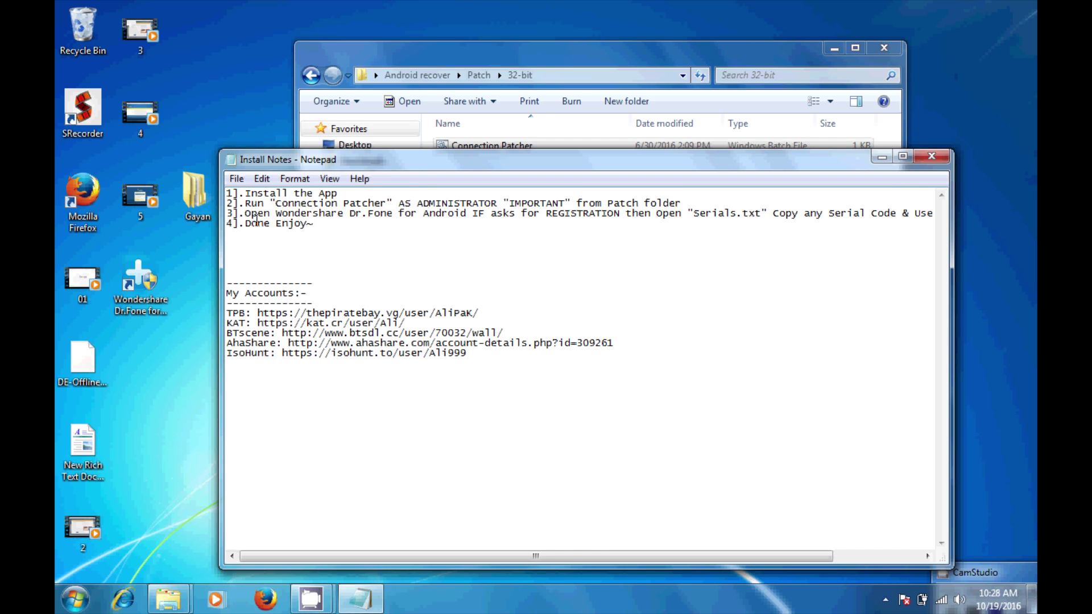
pyautogui.moveTo(245, 214); pyautogui.dragTo(956, 216)
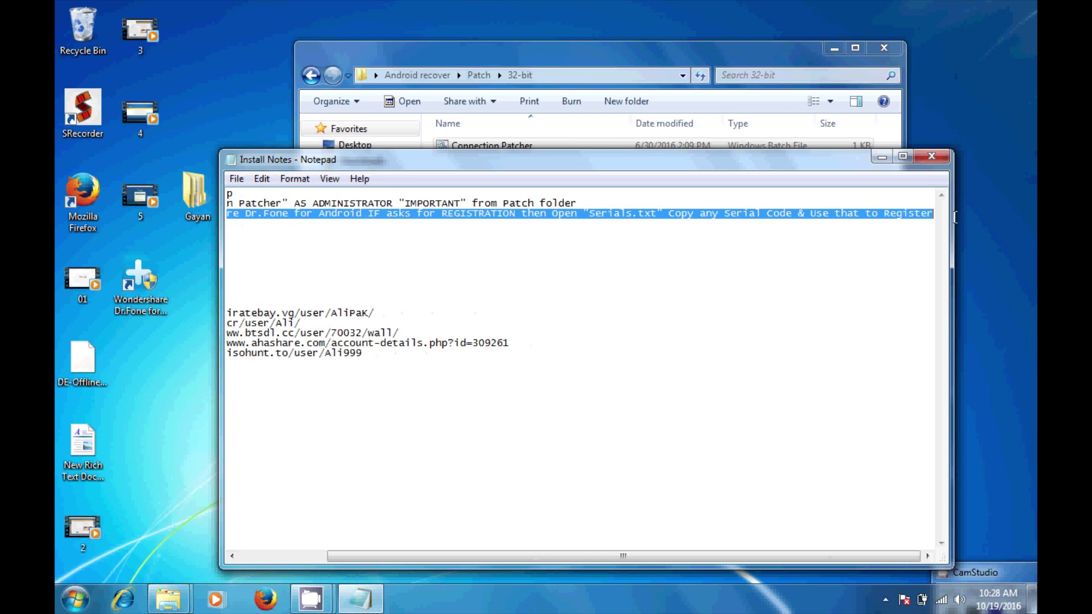
pyautogui.click(929, 159)
pyautogui.click(551, 239)
pyautogui.hotkey('alt', 'F4')
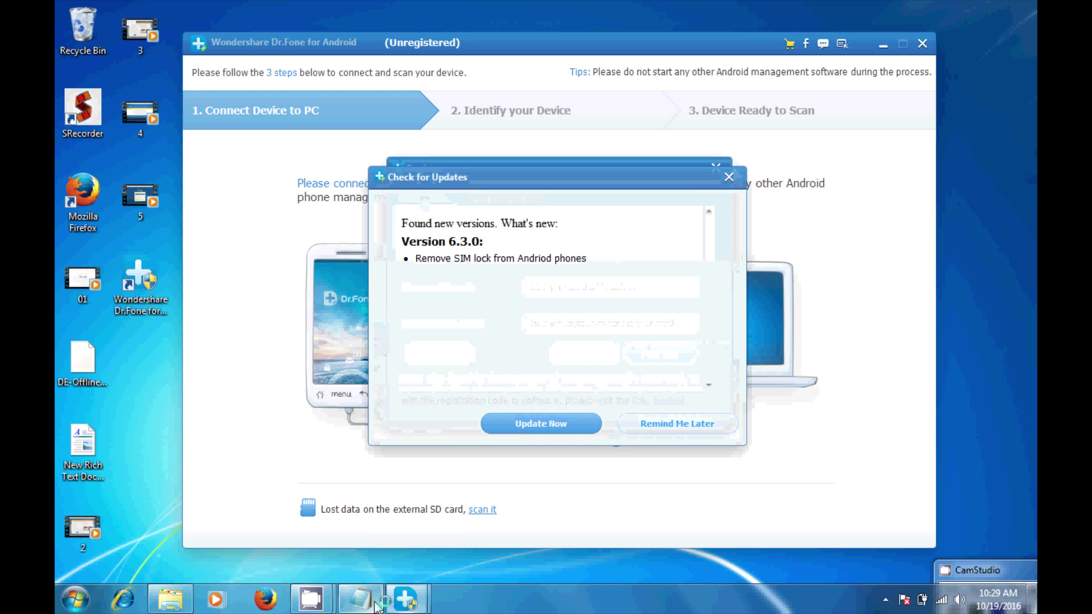
# Dismiss the update offer in Dr.Fone for Android and acknowledge the registration message
pyautogui.click(728, 180)
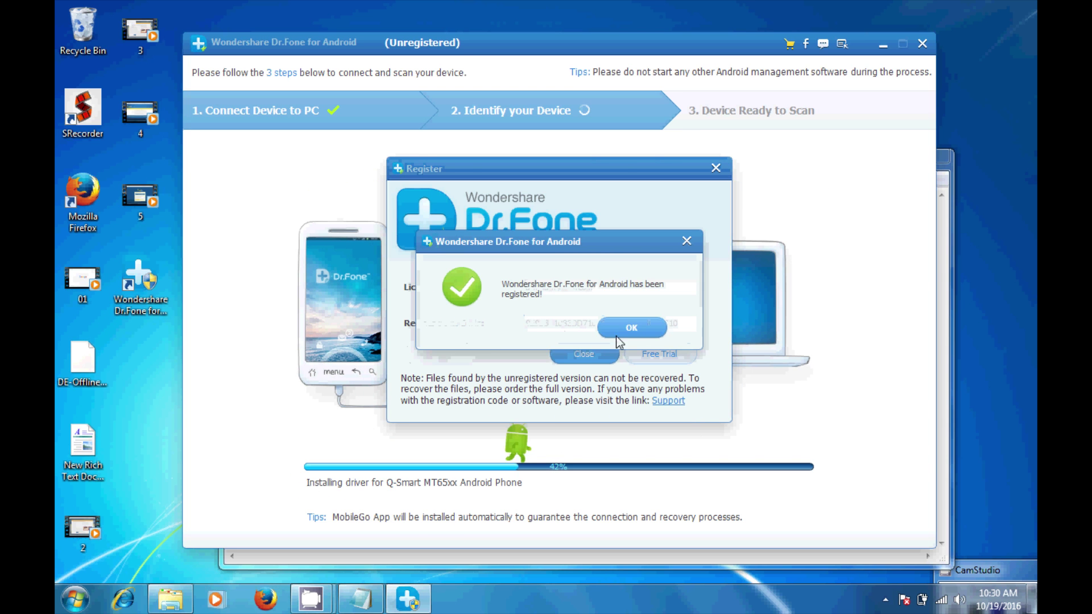
pyautogui.click(646, 336)
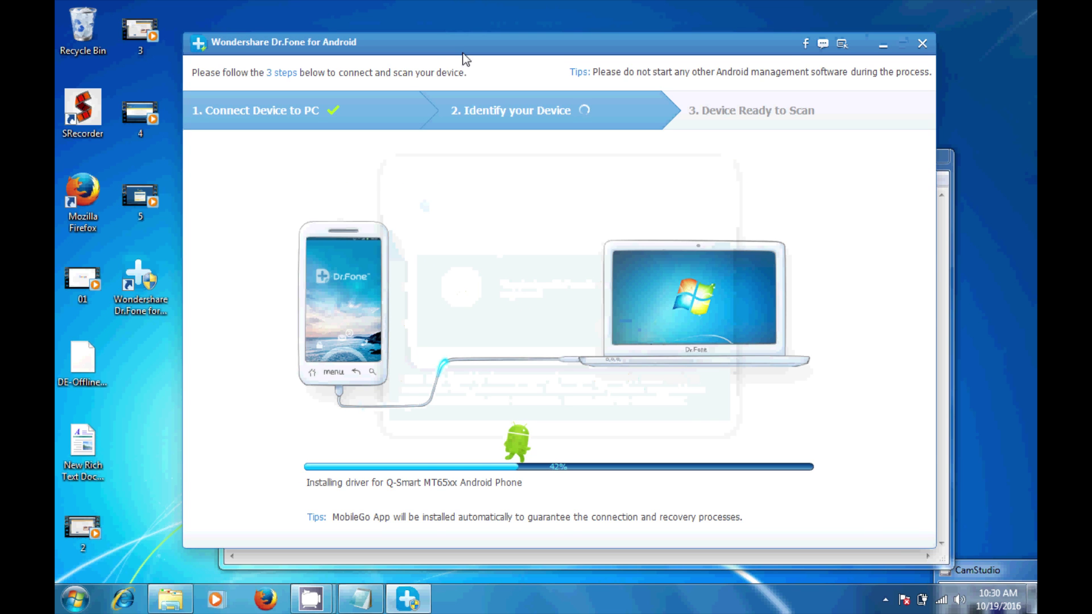
pyautogui.moveTo(452, 50); pyautogui.dragTo(437, 52)
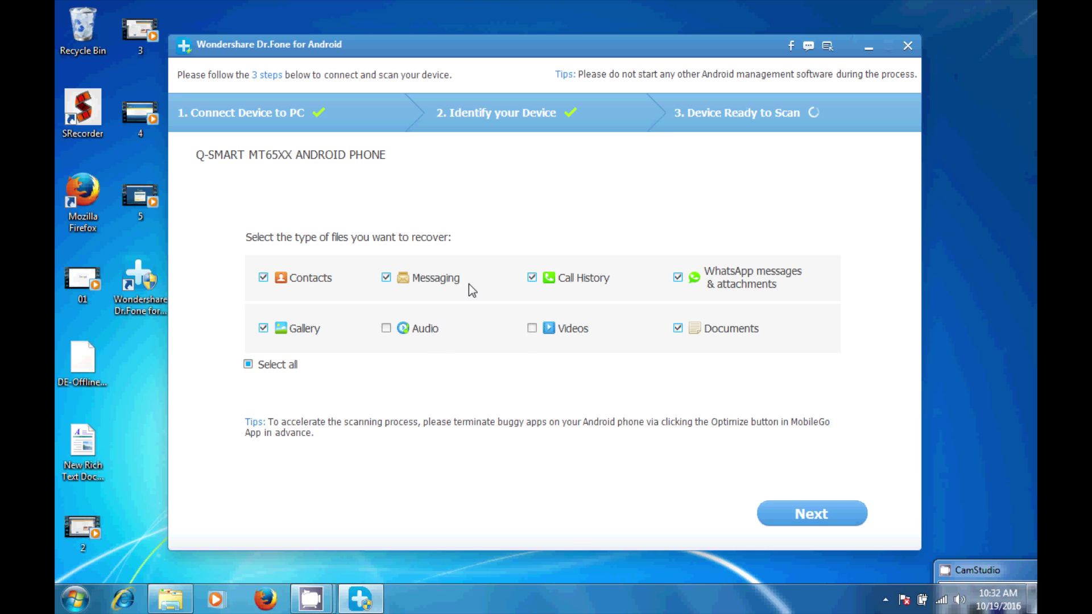
# Exclude Documents and WhatsApp messages & attachments from the file types to recover, and continue to the scanning mode
pyautogui.click(678, 329)
pyautogui.click(678, 278)
pyautogui.click(788, 513)
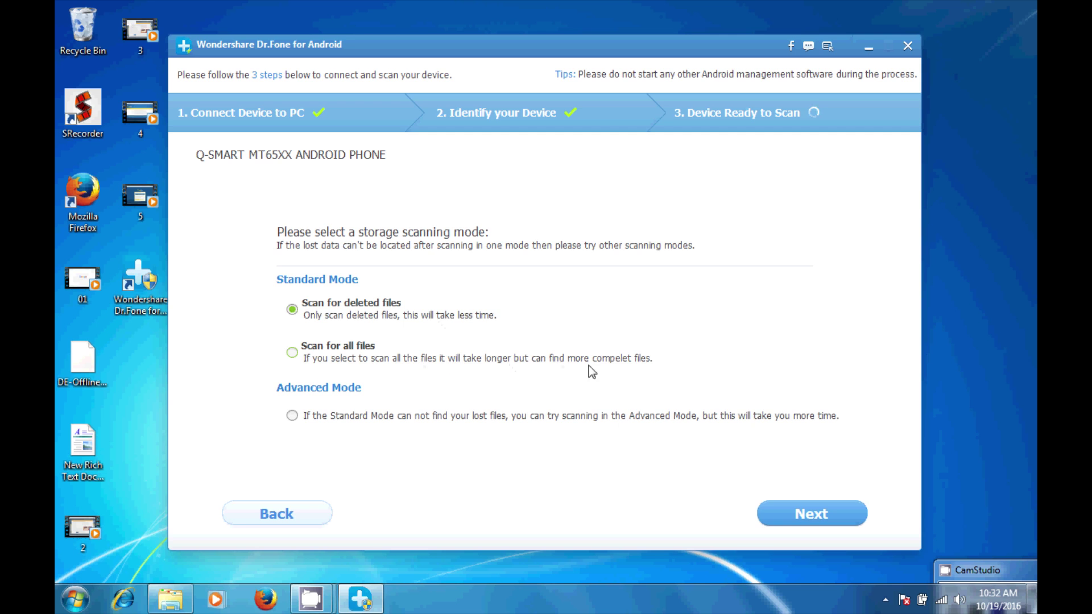
# Choose the Standard Mode option Scan for all files and start analyzing the connected phone
pyautogui.click(298, 352)
pyautogui.click(776, 523)
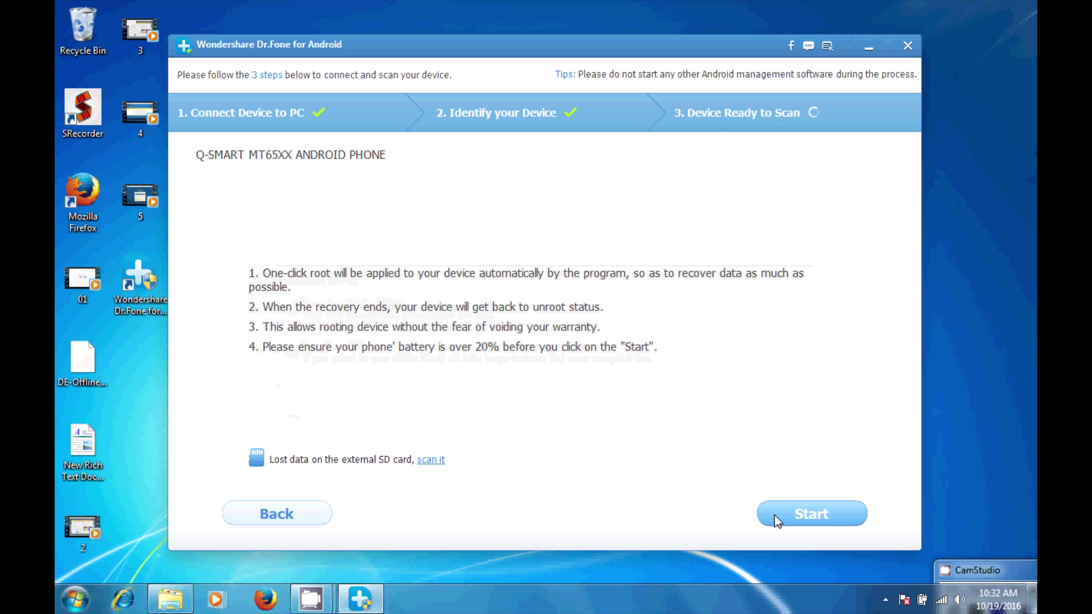
pyautogui.click(775, 515)
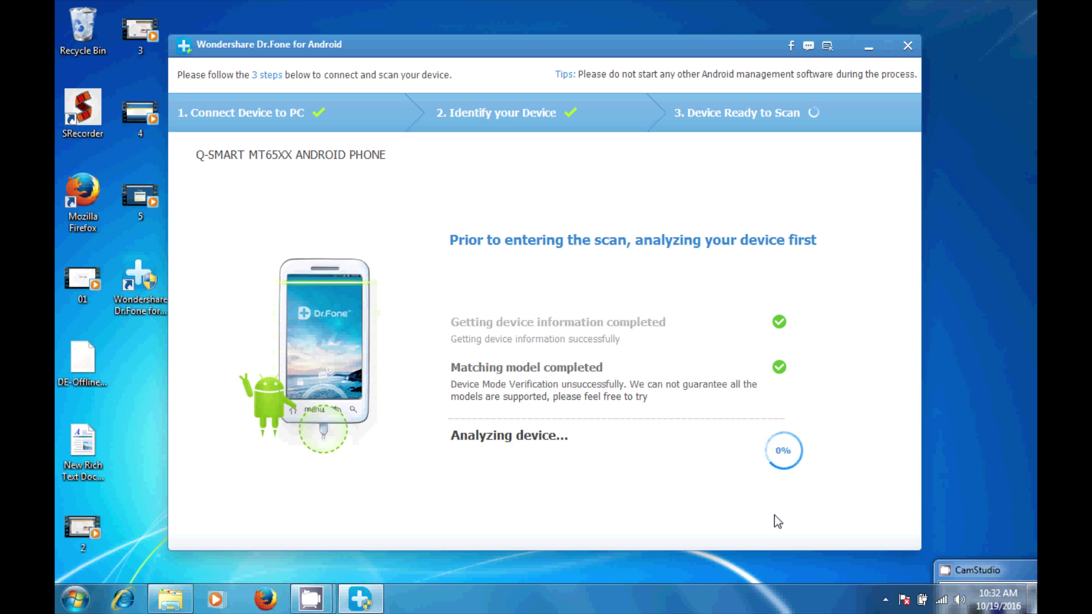
pyautogui.click(999, 516)
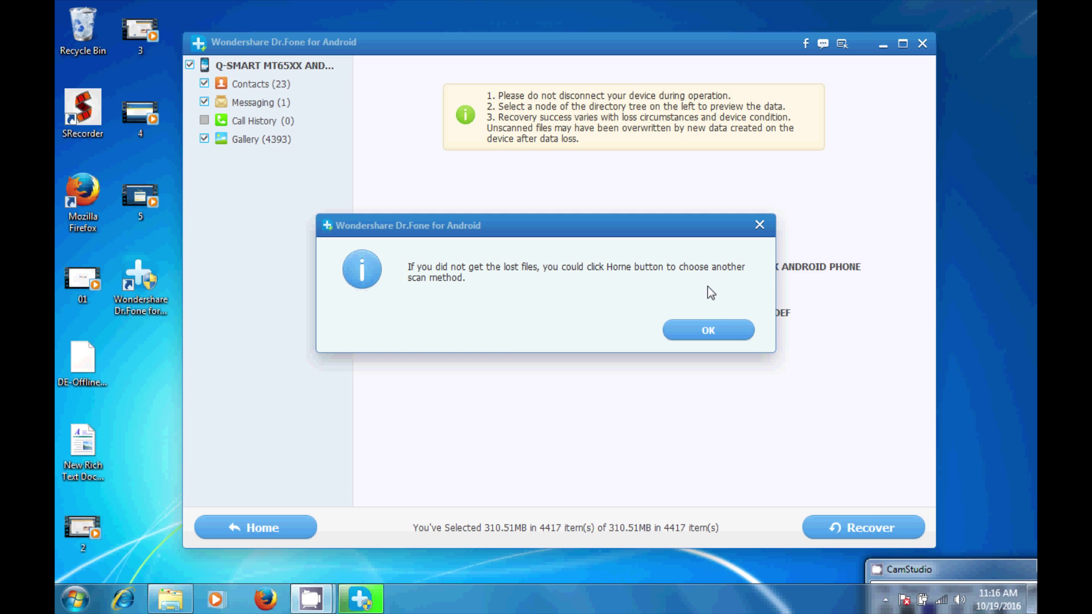
# Close the notice about other scan methods and look through the contacts found on the phone
pyautogui.click(731, 327)
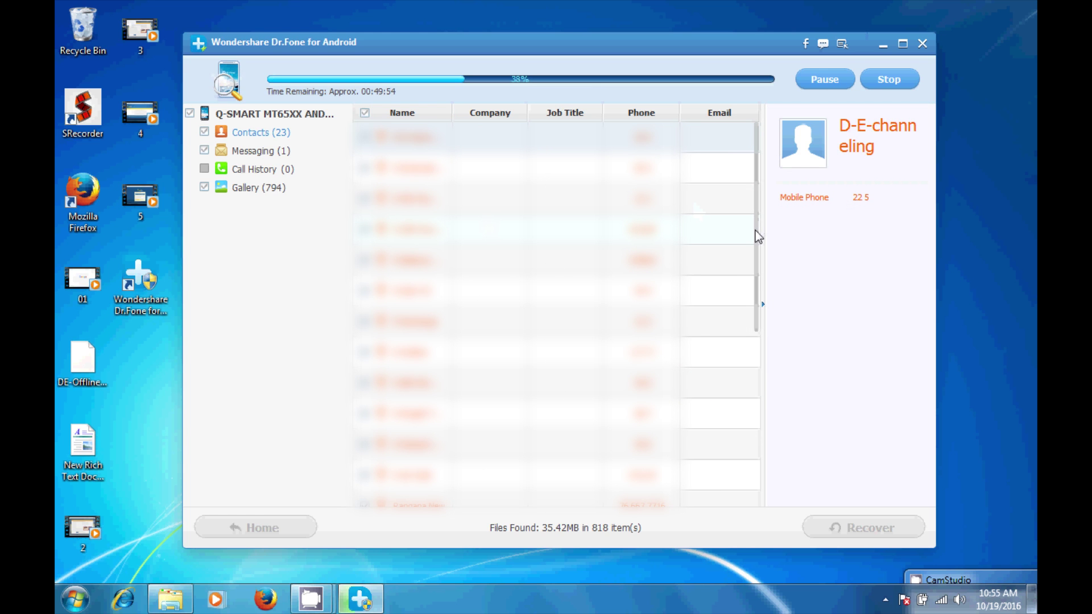
pyautogui.scroll(-1, 756, 230)
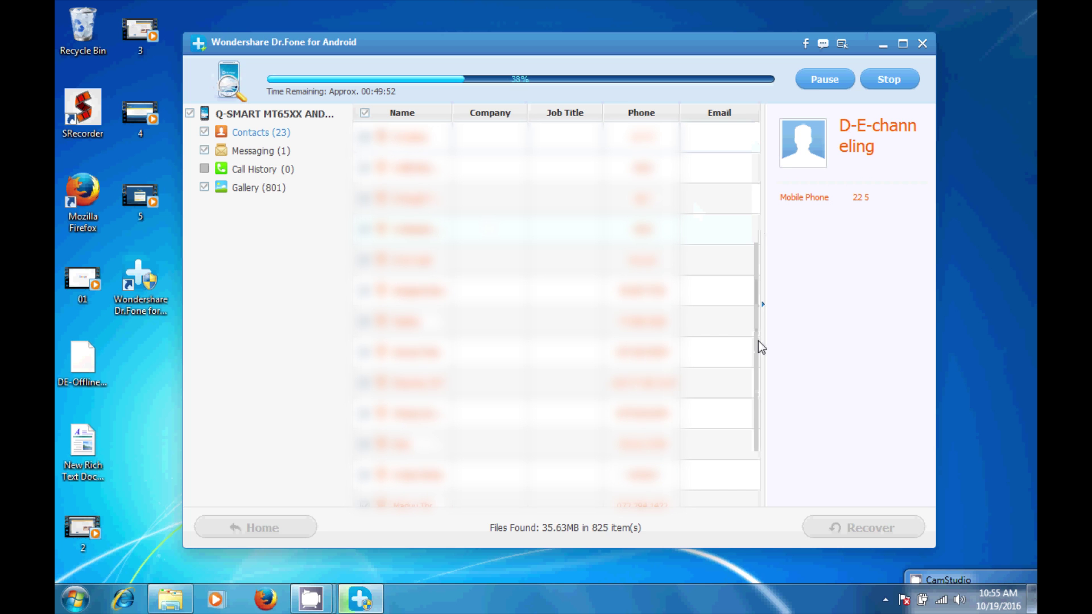